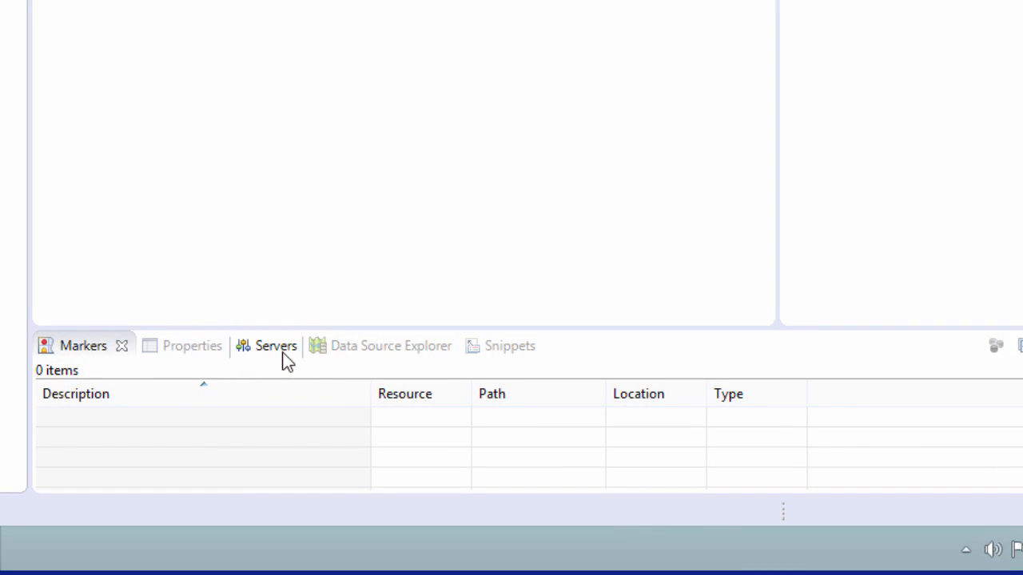
Step: Show the Servers view and start the New Server wizard from the 'no servers' link
{"action": "left_click", "coordinate": [296, 354]}
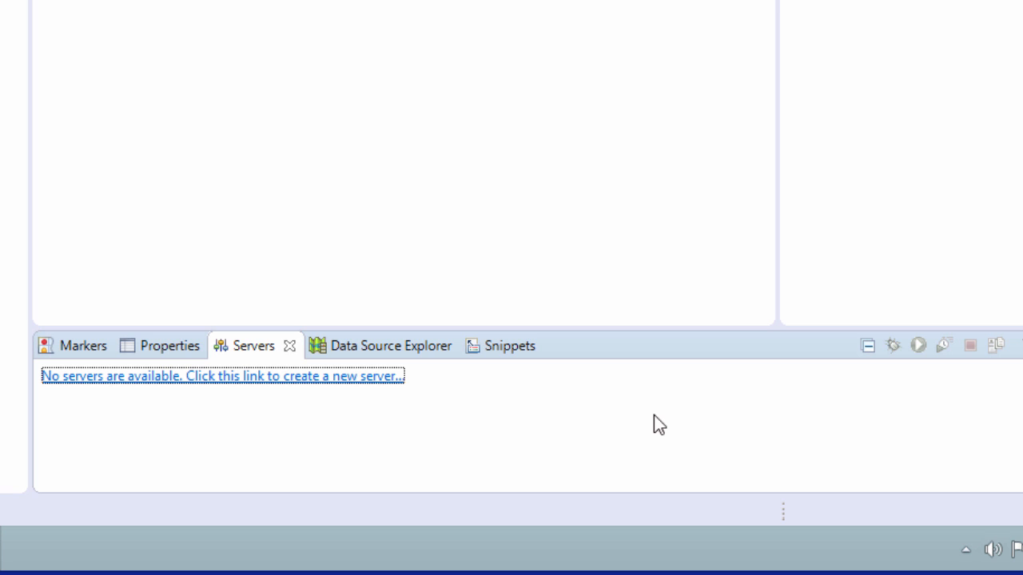
{"action": "left_click", "coordinate": [354, 387]}
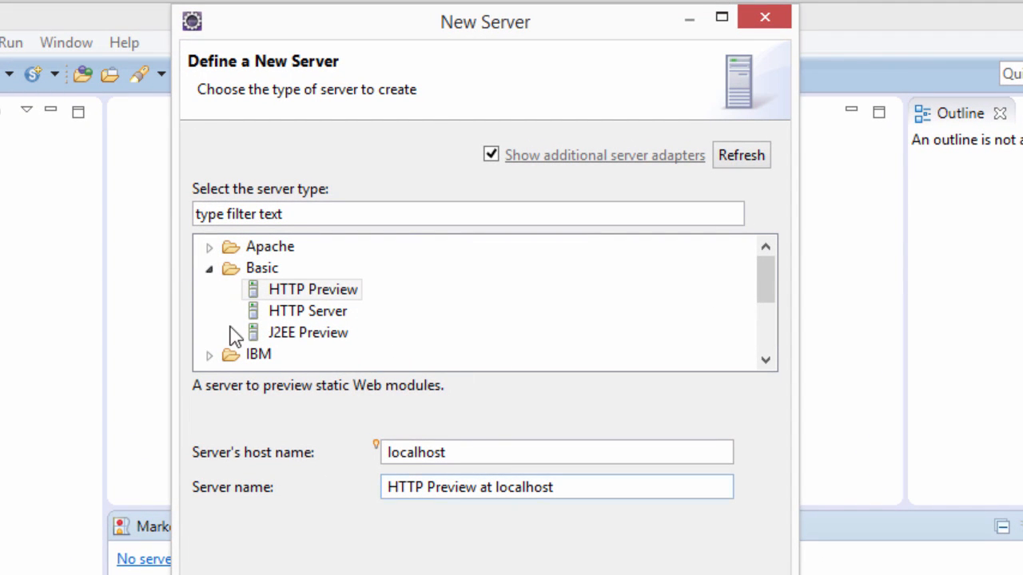
Step: Choose Apache > Tomcat v8.0 Server as the server type and proceed to the installation directory page
{"action": "left_click", "coordinate": [236, 249]}
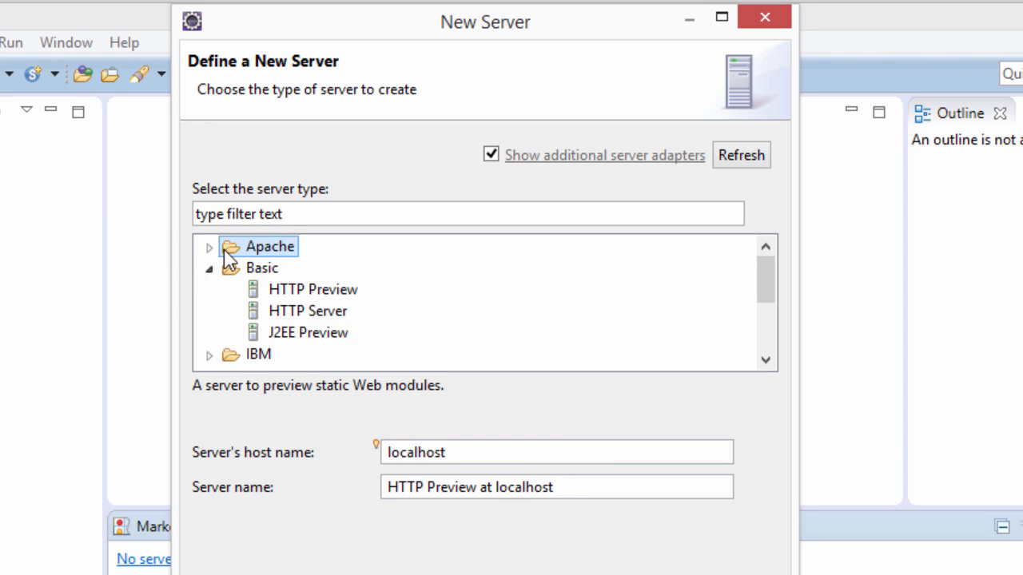
{"action": "left_click", "coordinate": [207, 248]}
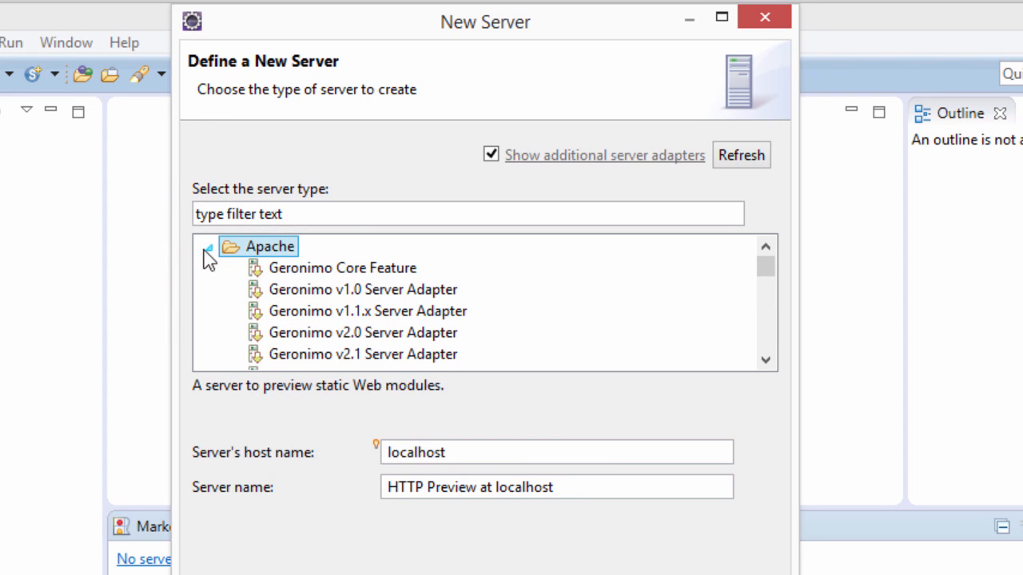
{"action": "left_click", "coordinate": [766, 361]}
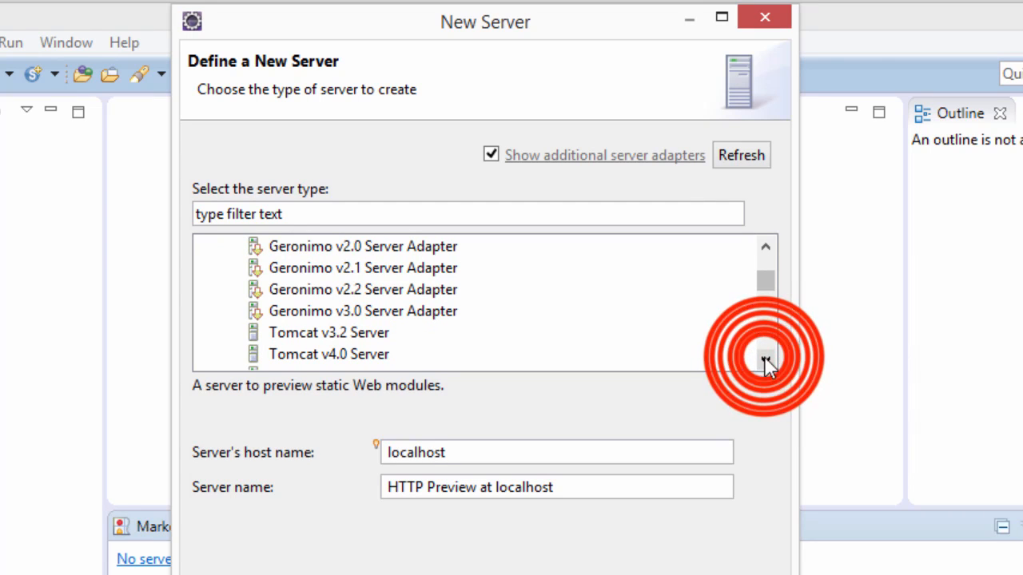
{"action": "left_click", "coordinate": [765, 361]}
{"action": "left_click", "coordinate": [765, 361]}
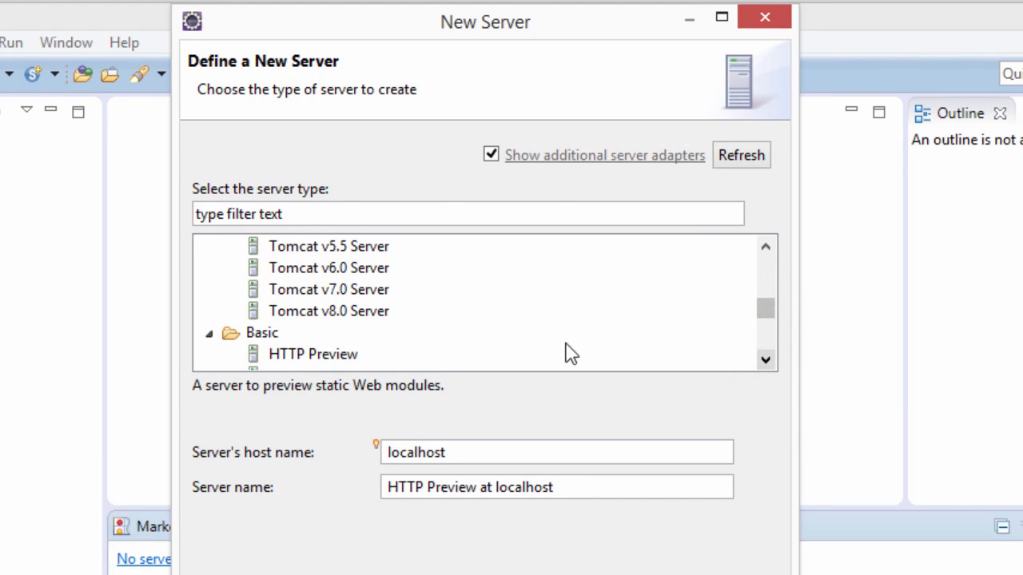
{"action": "left_click", "coordinate": [342, 313]}
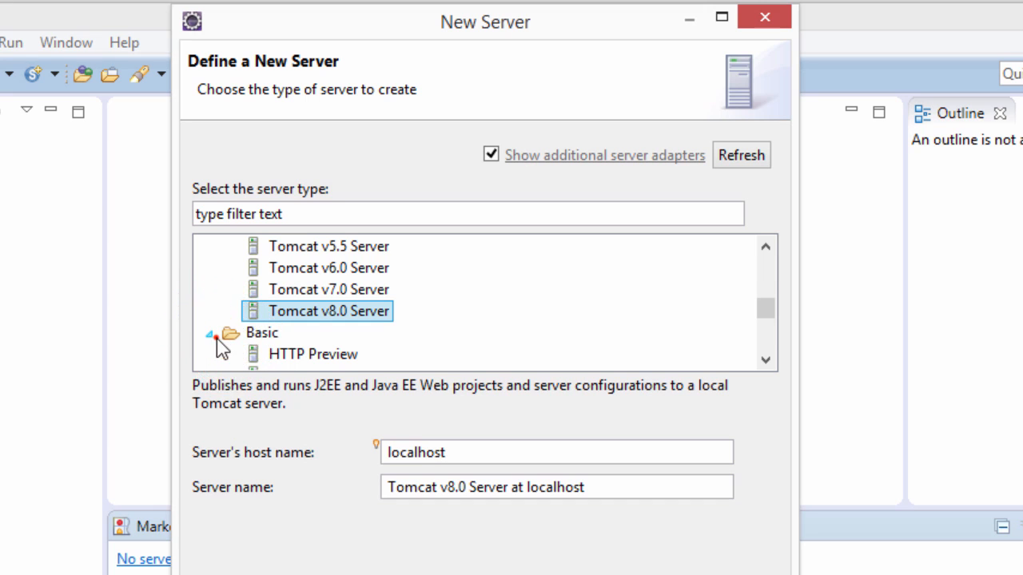
{"action": "left_click", "coordinate": [210, 333]}
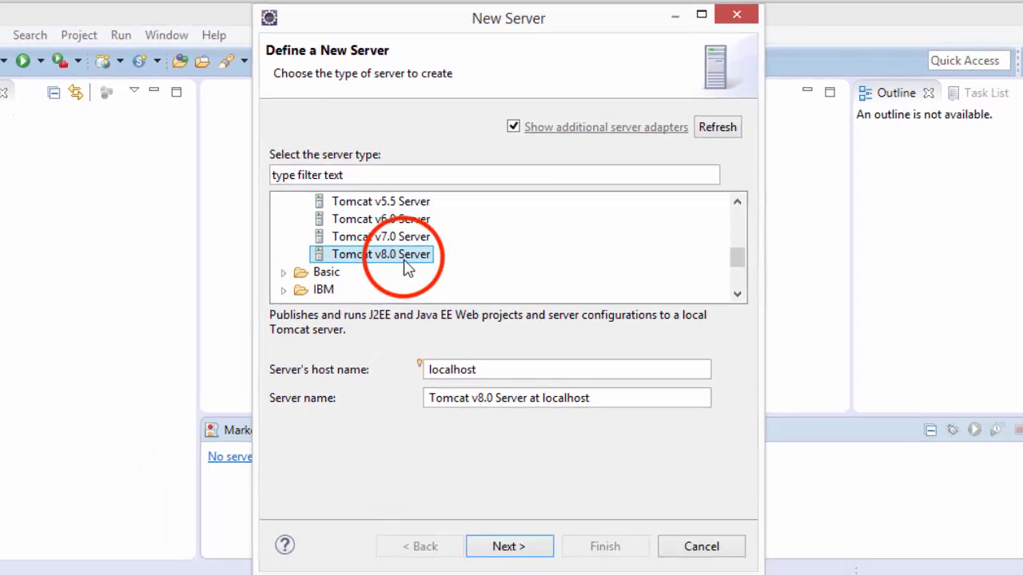
{"action": "left_click", "coordinate": [383, 301]}
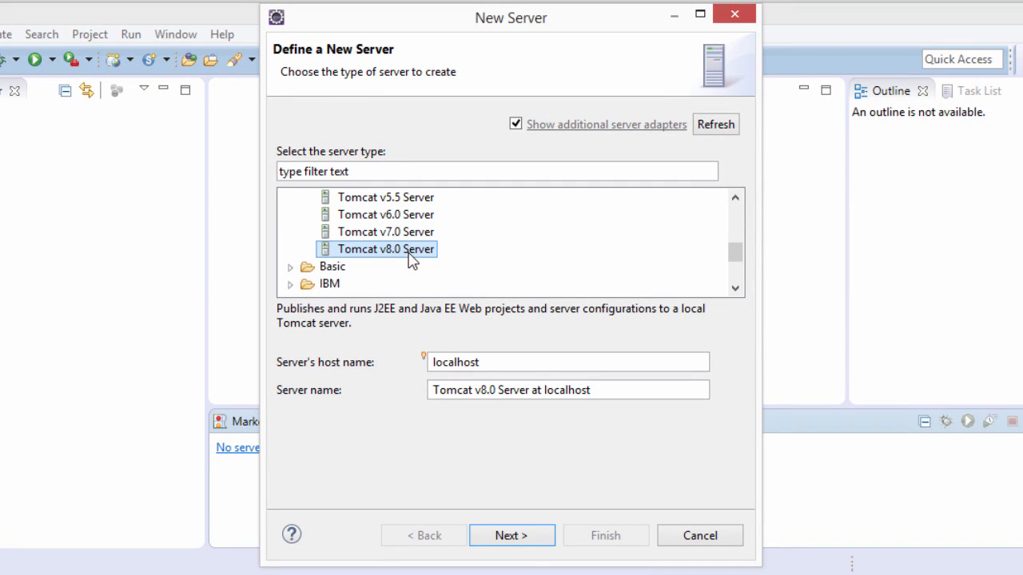
{"action": "left_click", "coordinate": [527, 536]}
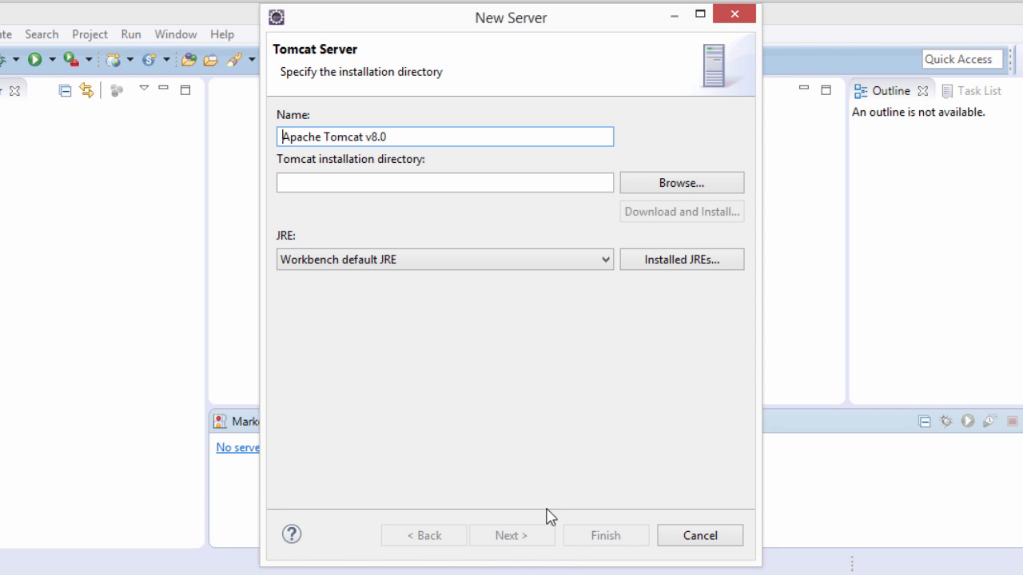
Step: Browse to C:\Program Files\Apache Software Foundation\Tomcat 8.0 and select it as the Tomcat installation folder
{"action": "left_click", "coordinate": [640, 188]}
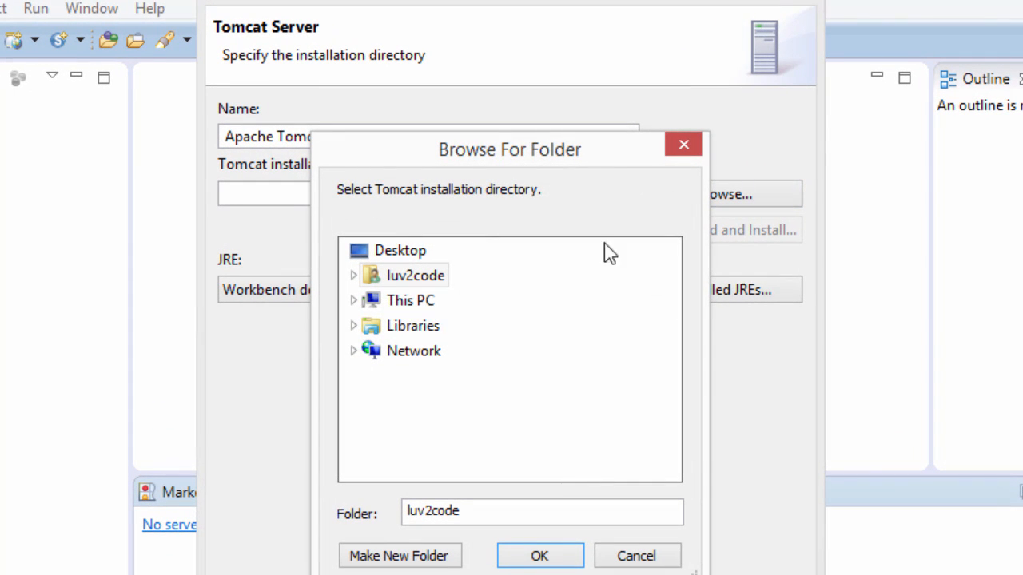
{"action": "left_click", "coordinate": [354, 300]}
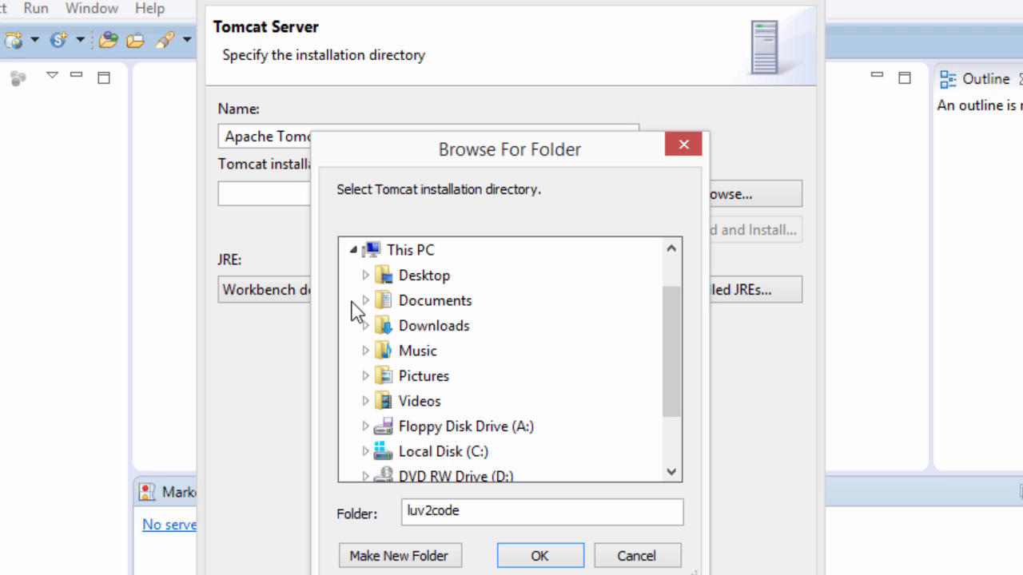
{"action": "left_click", "coordinate": [415, 452]}
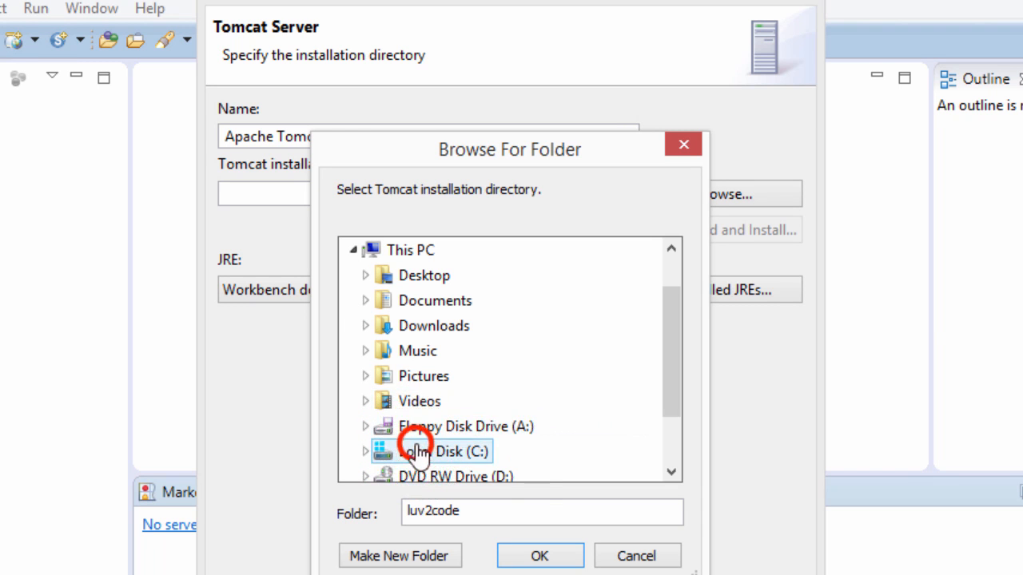
{"action": "left_click", "coordinate": [415, 452]}
{"action": "double_click", "coordinate": [438, 401]}
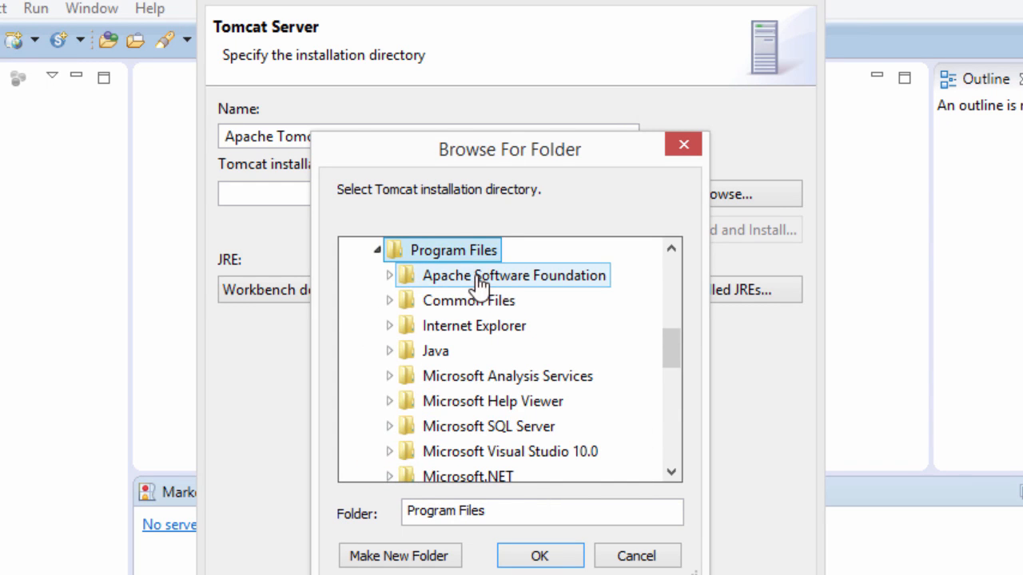
{"action": "left_click", "coordinate": [388, 276]}
{"action": "left_click", "coordinate": [400, 275]}
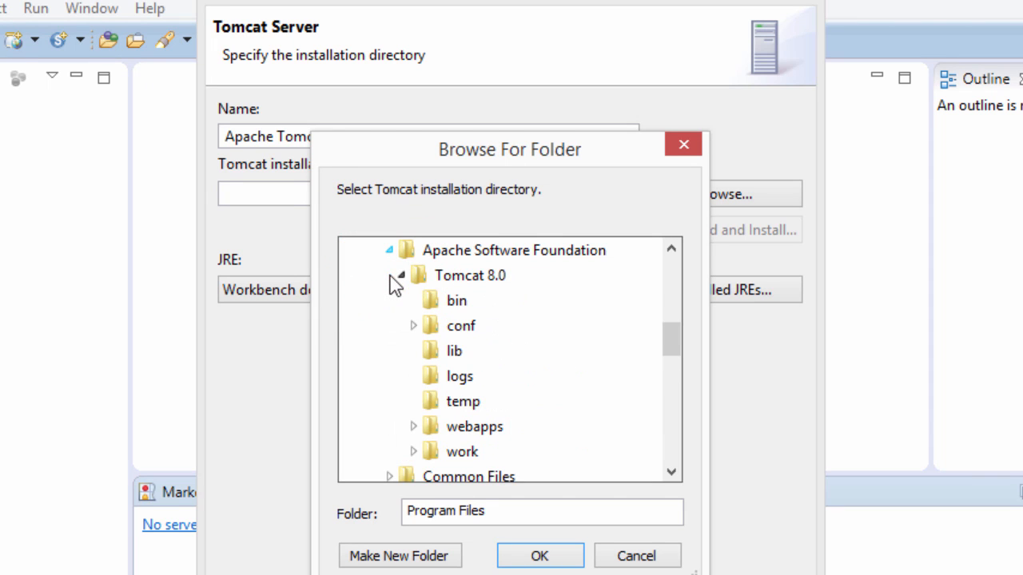
{"action": "left_click", "coordinate": [467, 276]}
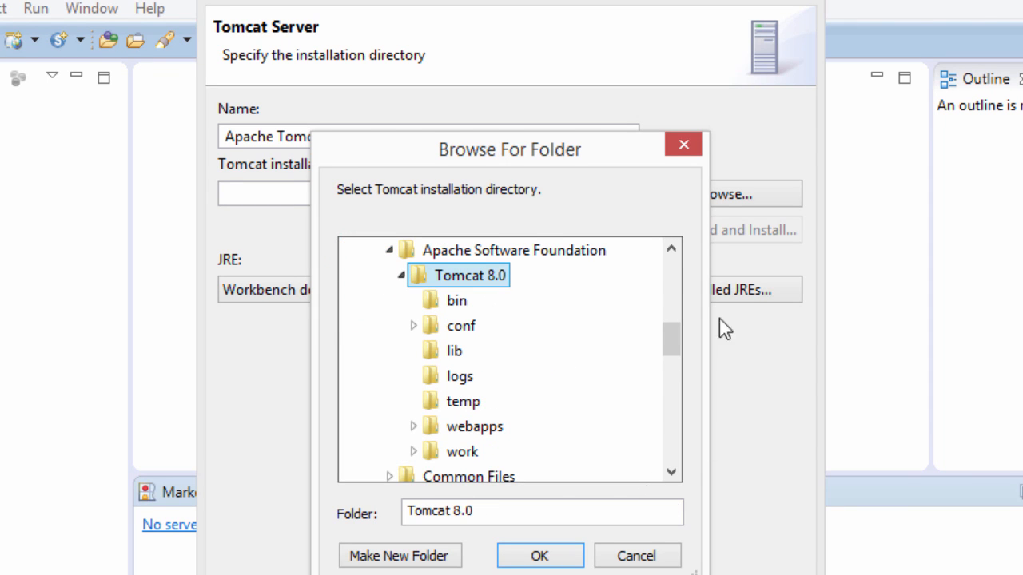
{"action": "left_click", "coordinate": [671, 248]}
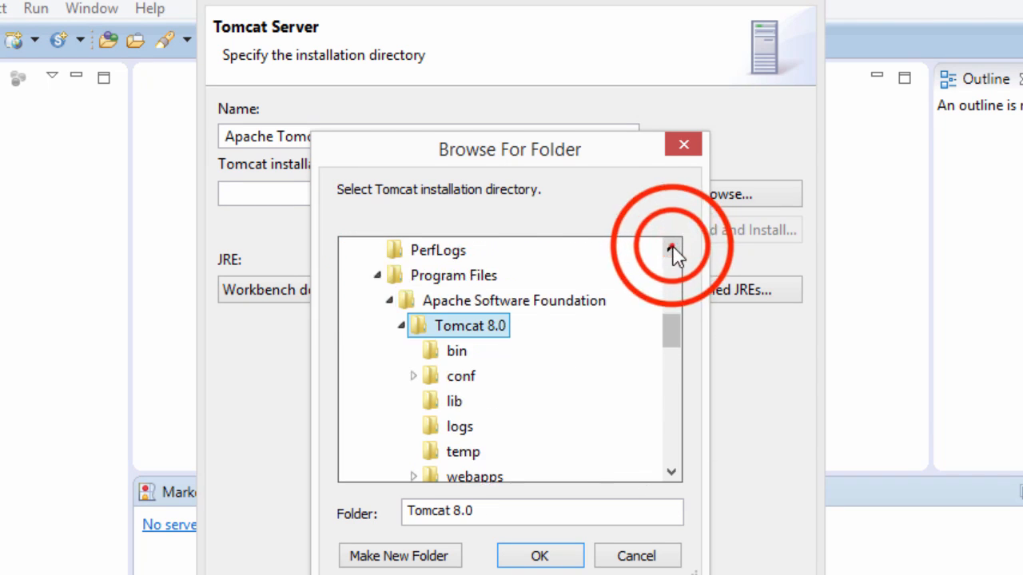
{"action": "left_click", "coordinate": [675, 251]}
{"action": "left_click", "coordinate": [675, 252]}
{"action": "left_click", "coordinate": [676, 251]}
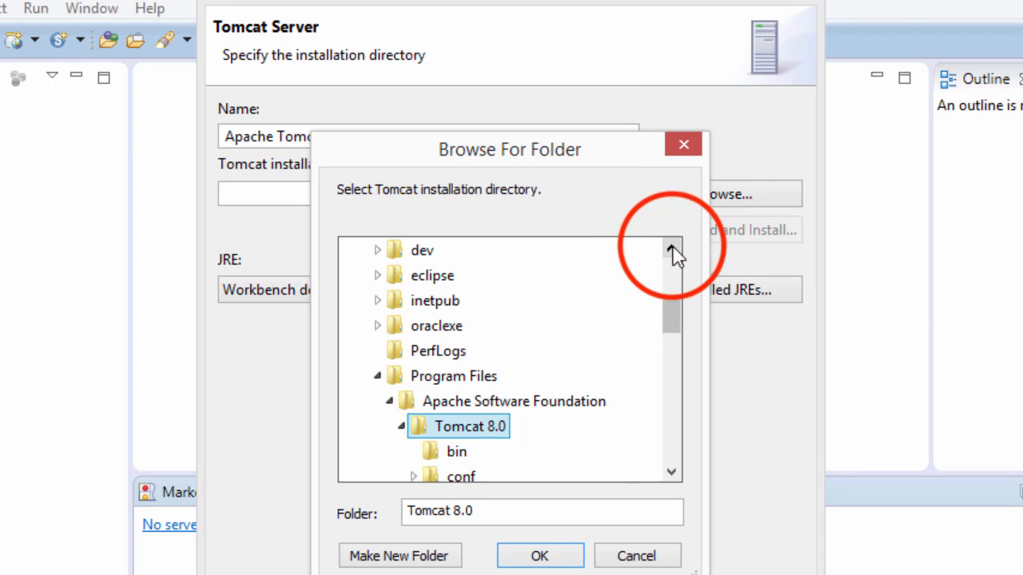
{"action": "left_click", "coordinate": [676, 251]}
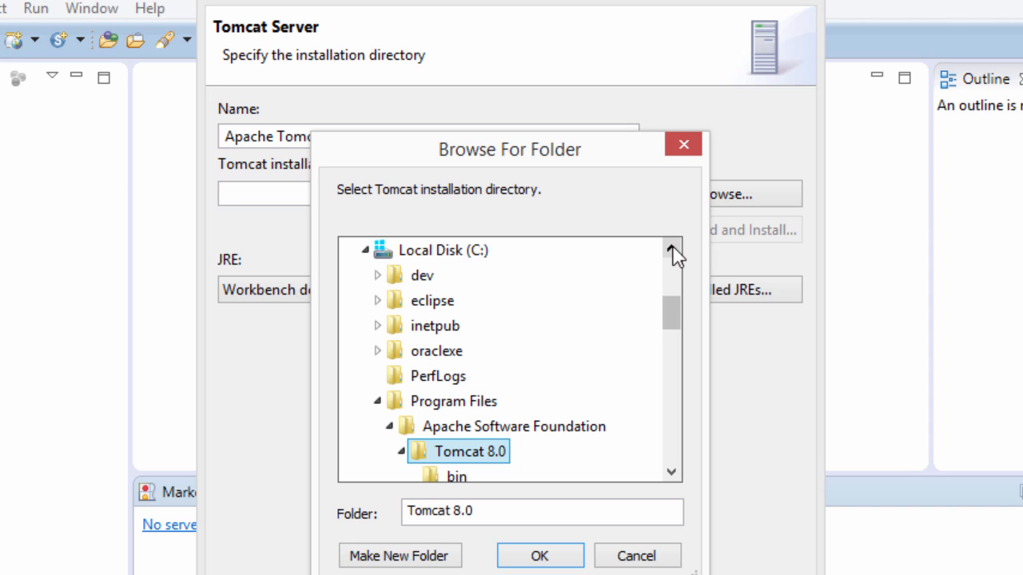
Step: Confirm the Tomcat 8.0 directory and finish creating the Tomcat v8.0 Server at localhost
{"action": "left_click", "coordinate": [541, 556]}
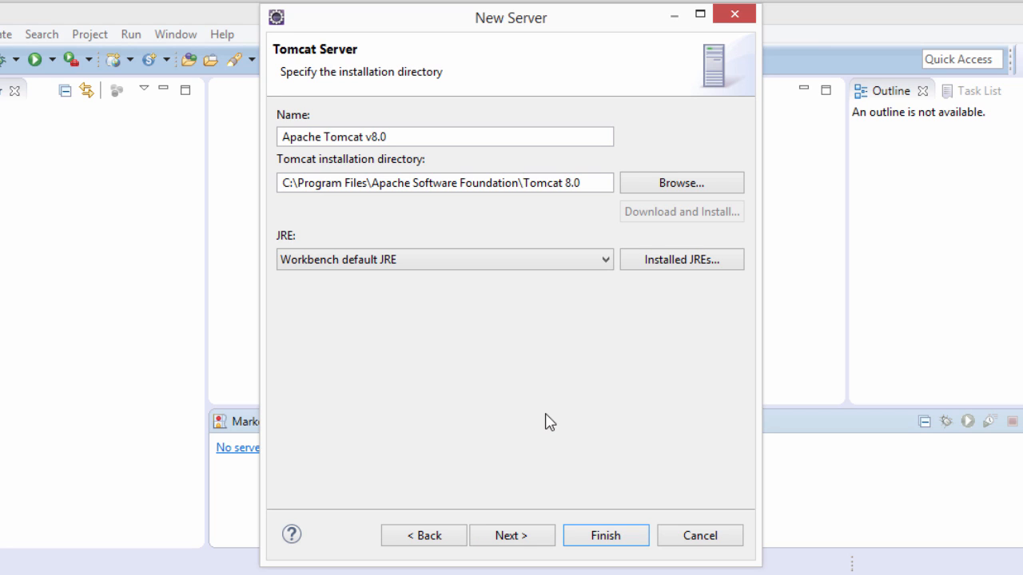
{"action": "left_click", "coordinate": [489, 534]}
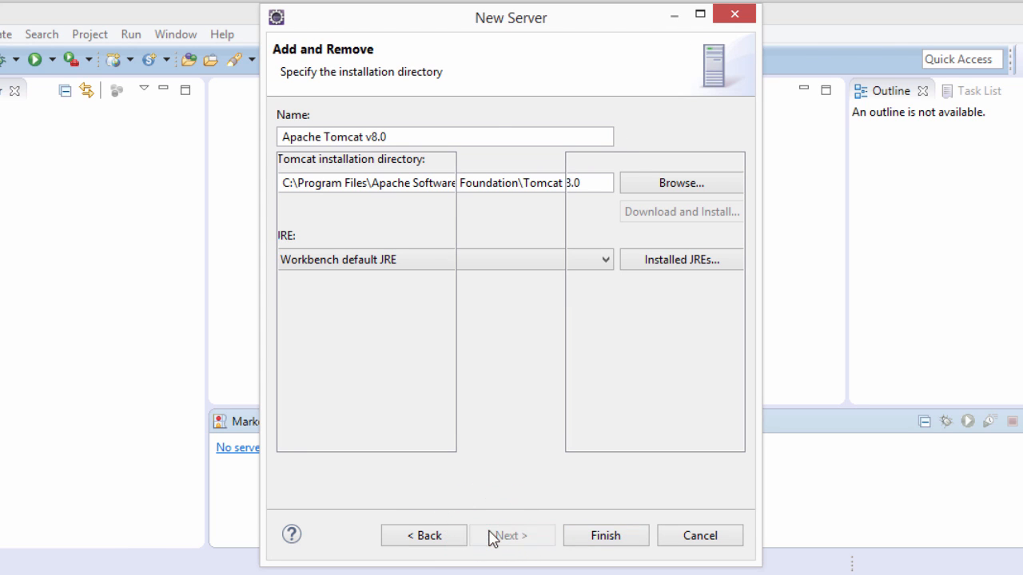
{"action": "left_click", "coordinate": [577, 537]}
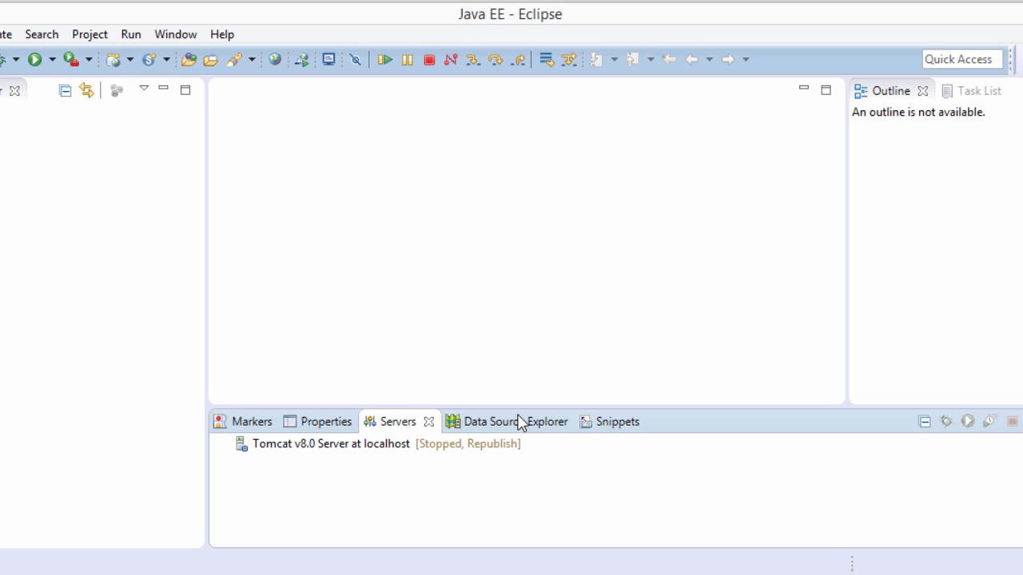
{"action": "left_click", "coordinate": [423, 444]}
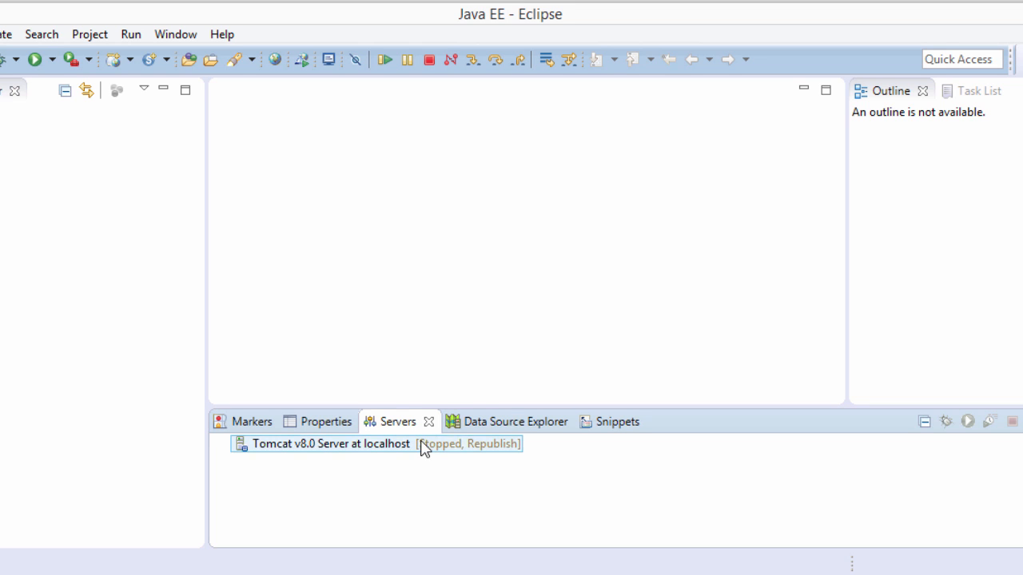